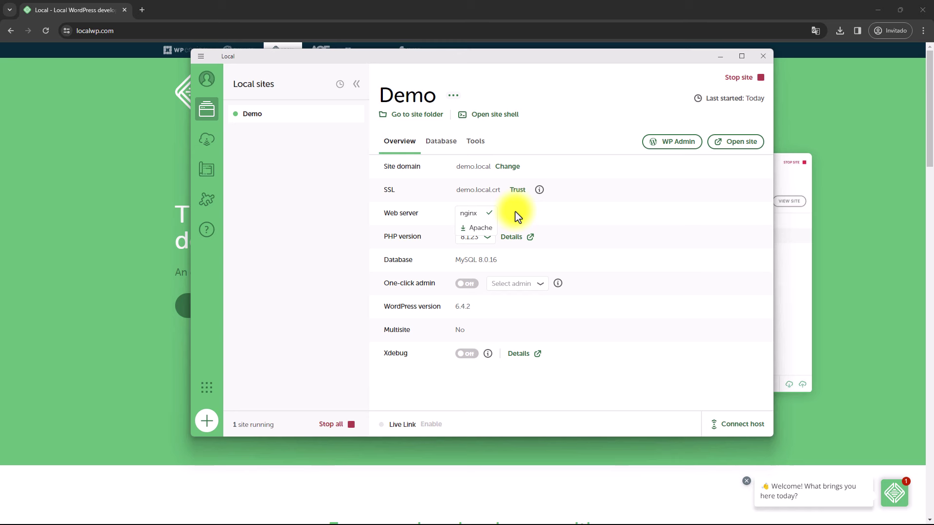
Enable one-click admin for the Demo site and choose its existing administrator account, leaving the web server choice without switching.
left_click(487, 216)
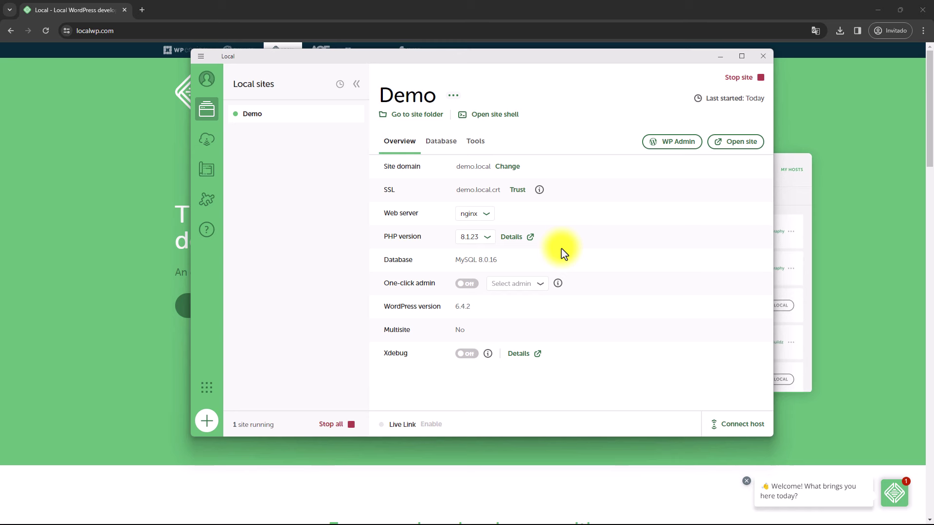
left_click(475, 290)
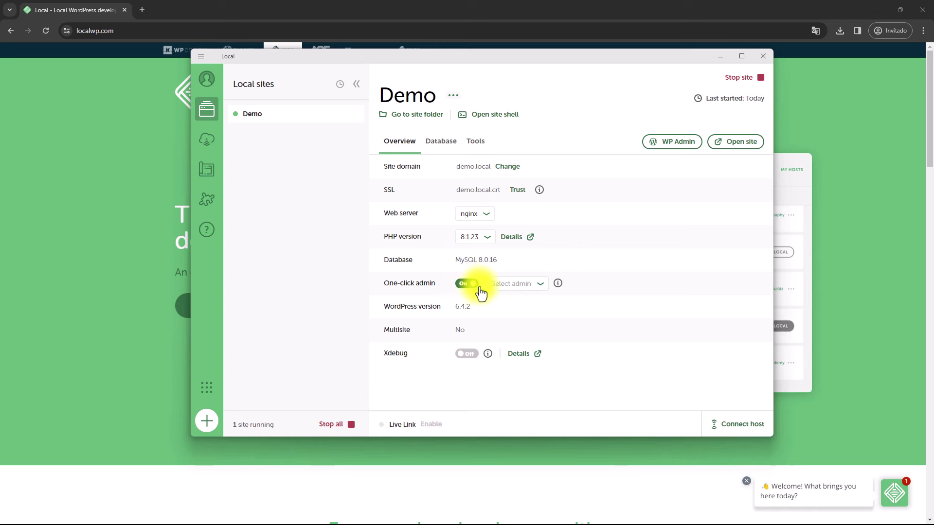
left_click(541, 286)
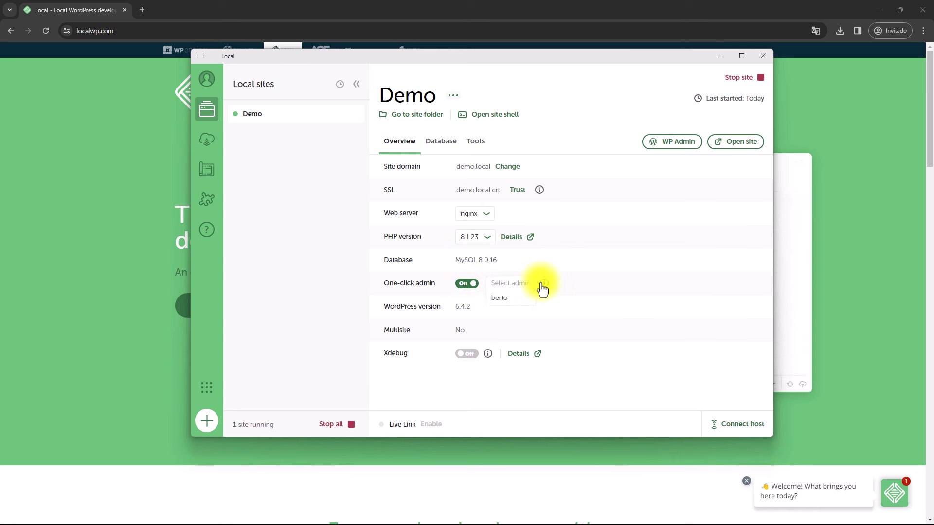
left_click(506, 298)
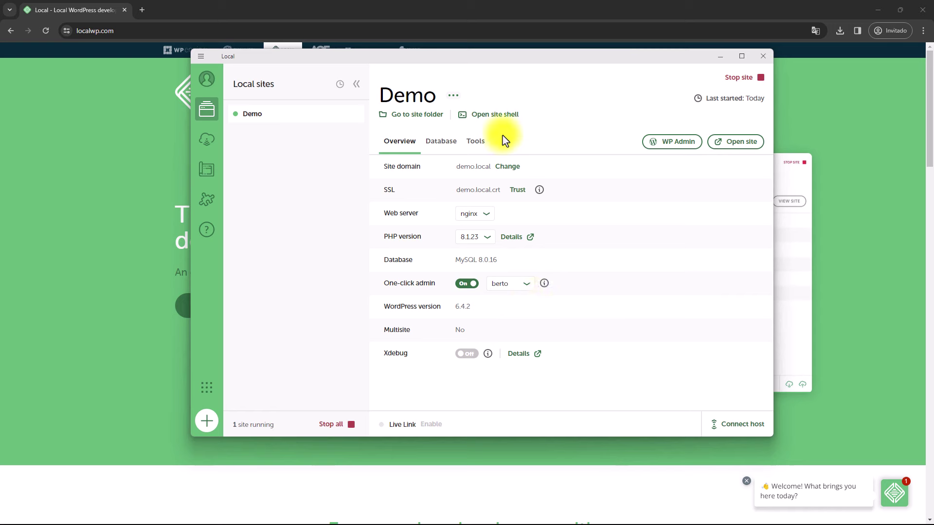
Open the Demo site's database in Adminer, view the wp_posts records and the SQL command page, and close Adminer.
left_click(443, 142)
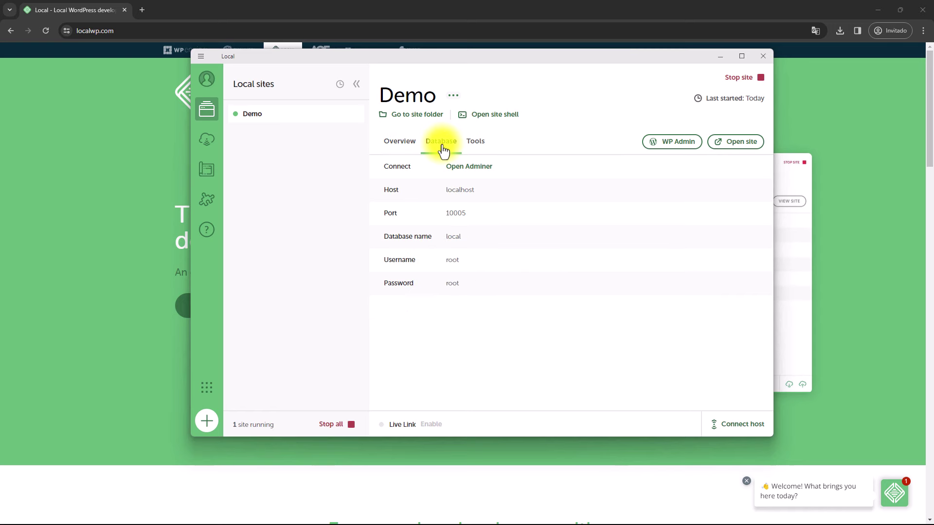
left_click(477, 178)
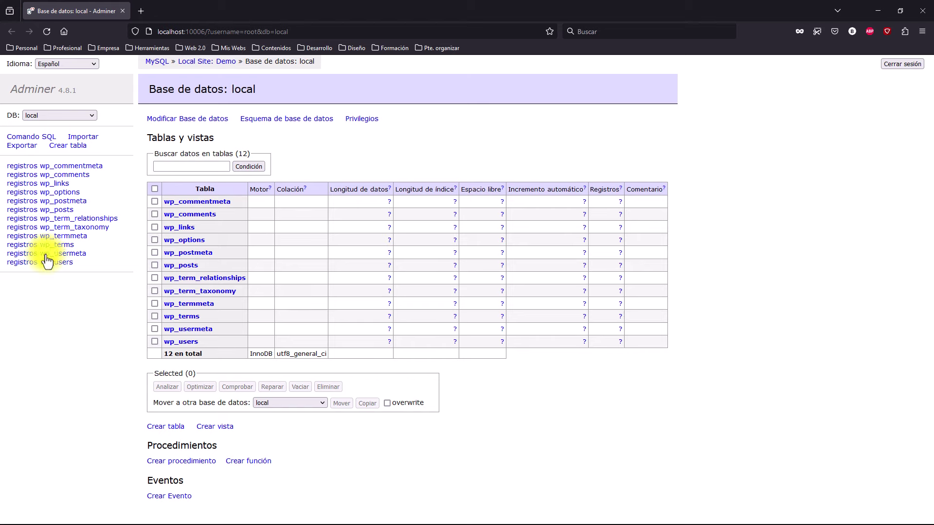
left_click(24, 211)
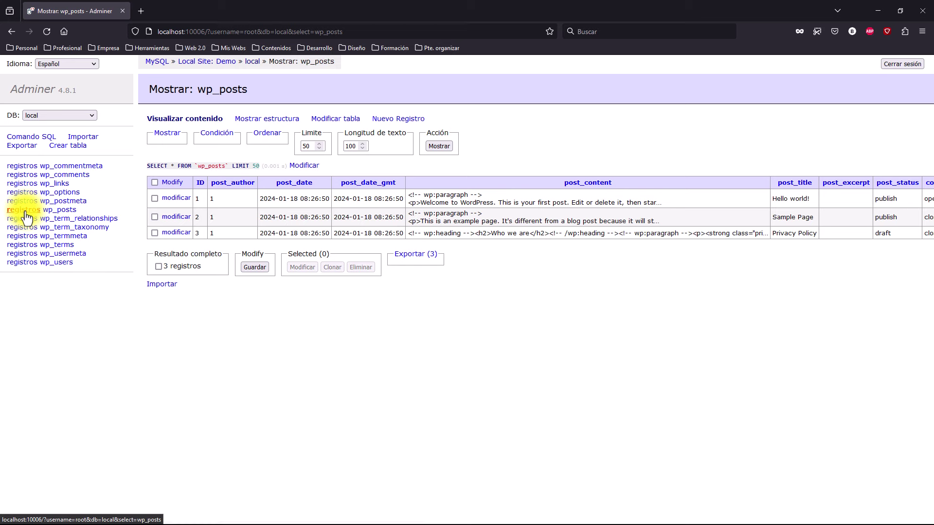
left_click(33, 137)
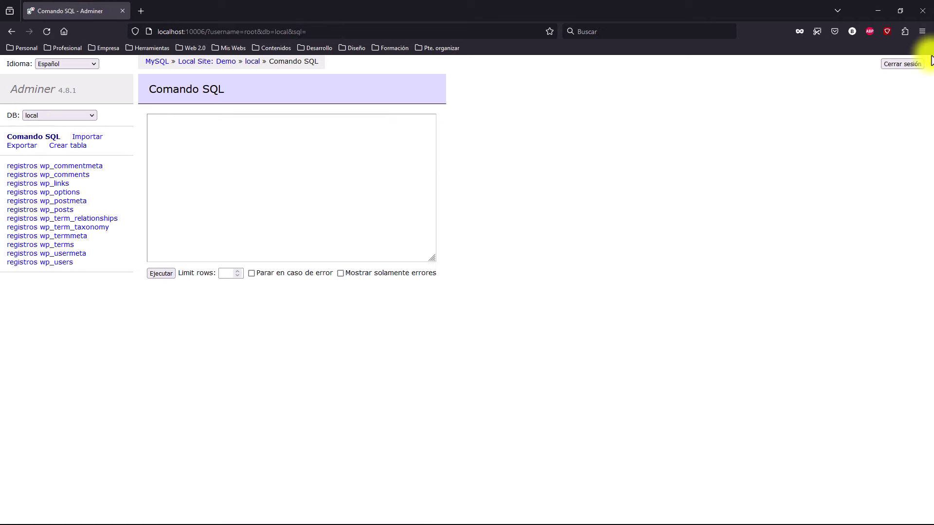
left_click(923, 12)
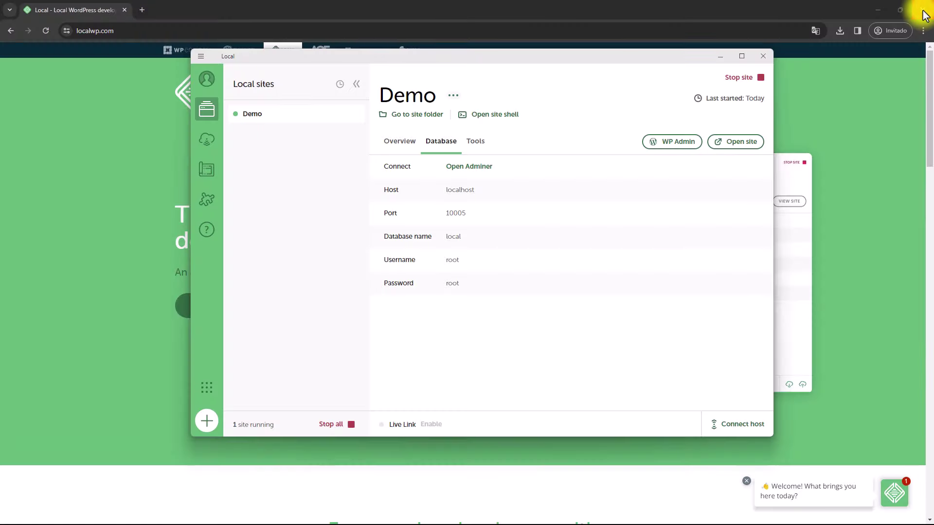
Check the Demo site's tools, and open its front end in the browser to look through the home page.
left_click(478, 142)
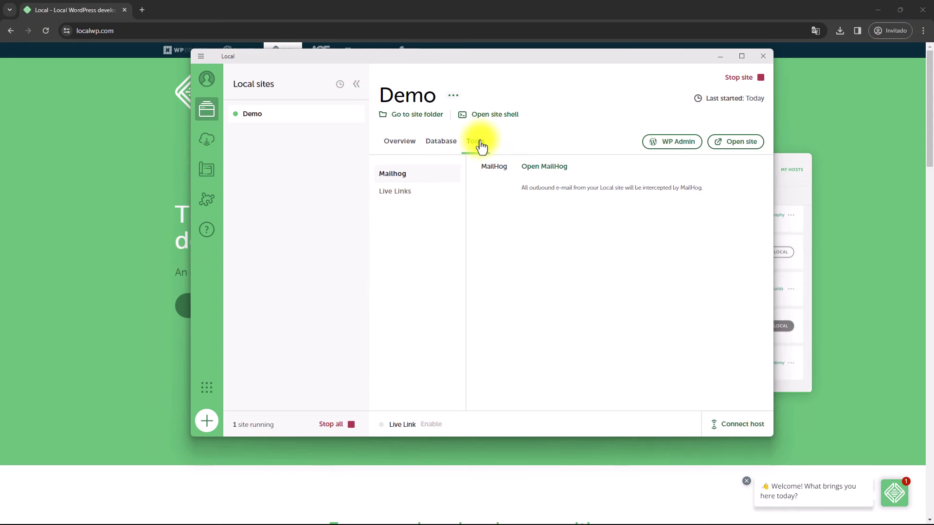
left_click(405, 141)
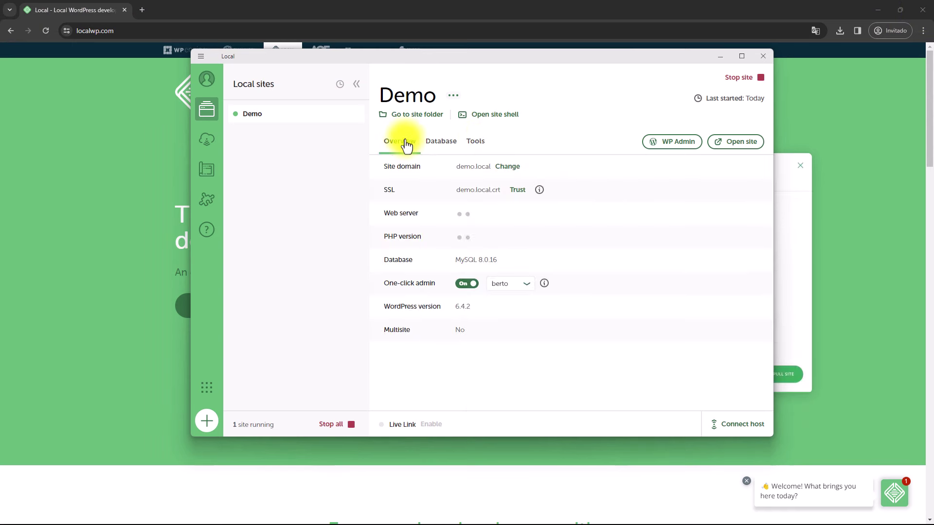
left_click(744, 145)
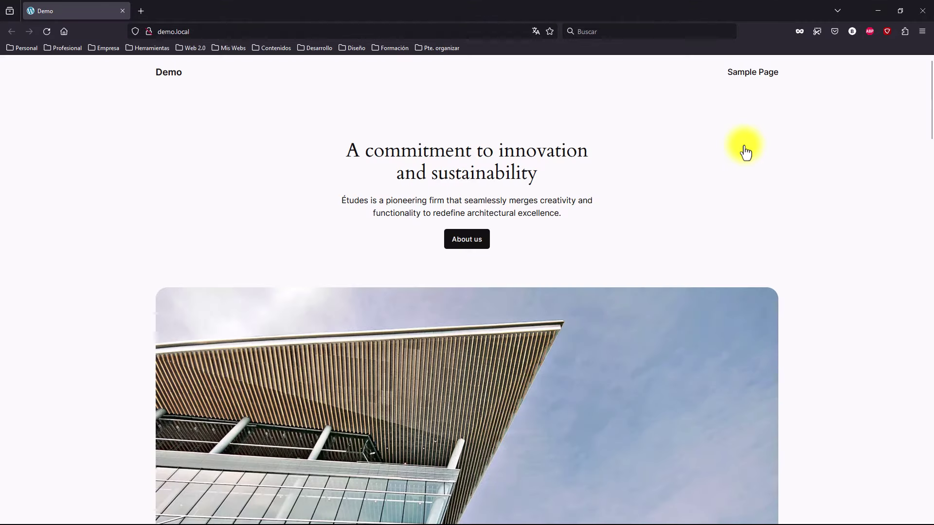
scroll(745, 151, "down", 8)
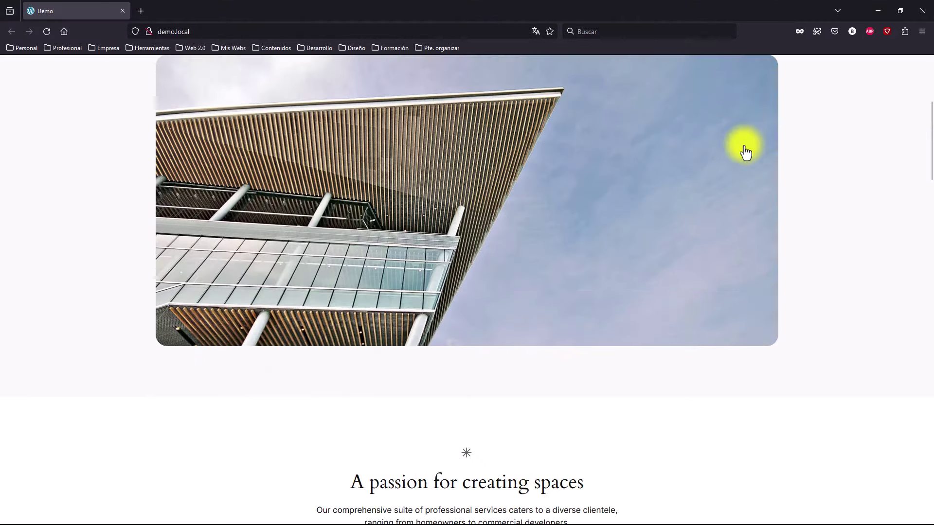
scroll(745, 152, "down", 10)
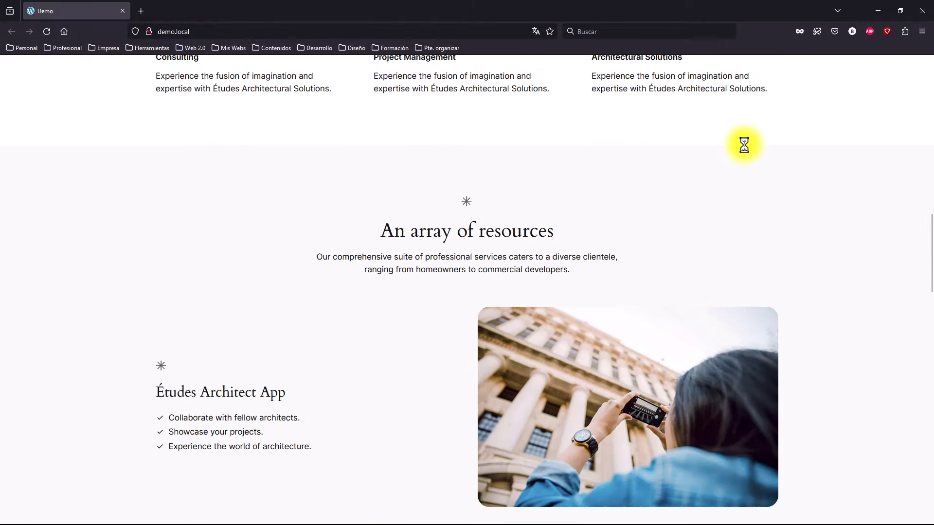
scroll(744, 145, "down", 4)
scroll(744, 145, "up", 15)
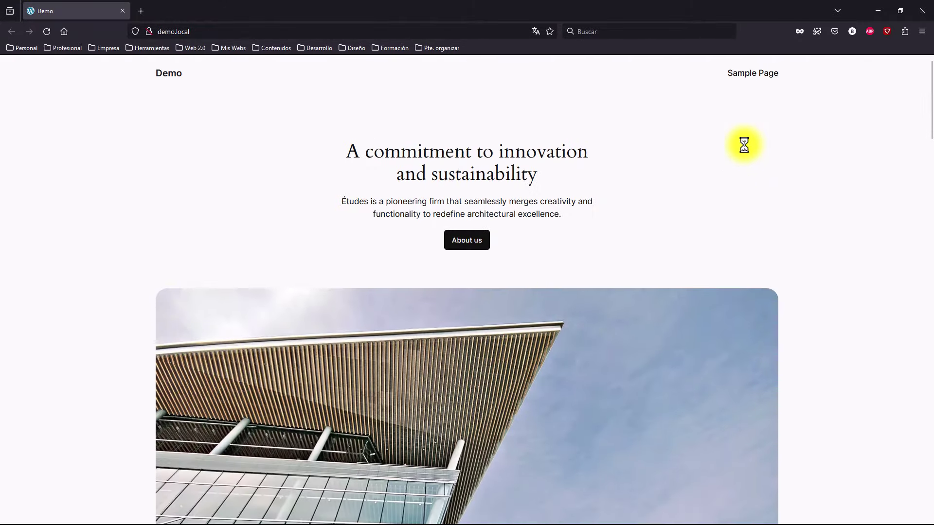
left_click(922, 10)
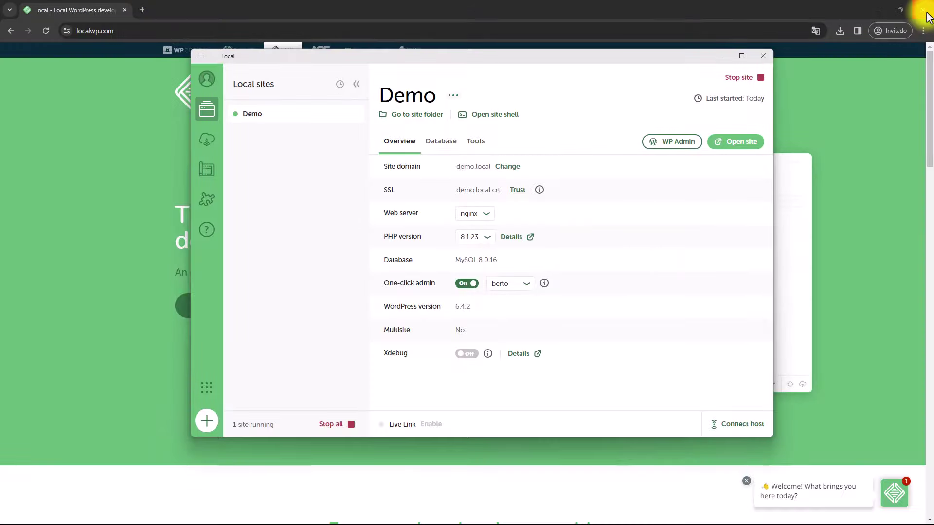
Open the Demo site's WordPress admin dashboard and dismiss the welcome panel.
left_click(677, 148)
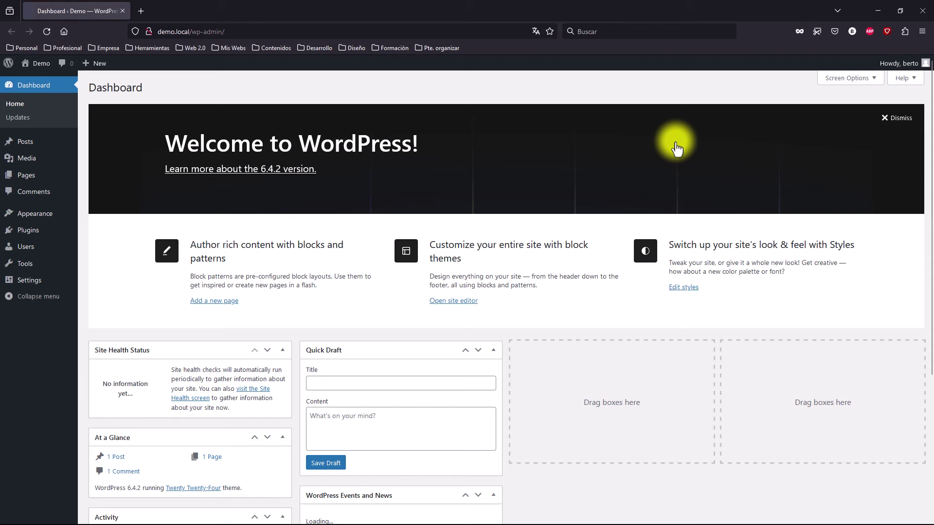
left_click(894, 120)
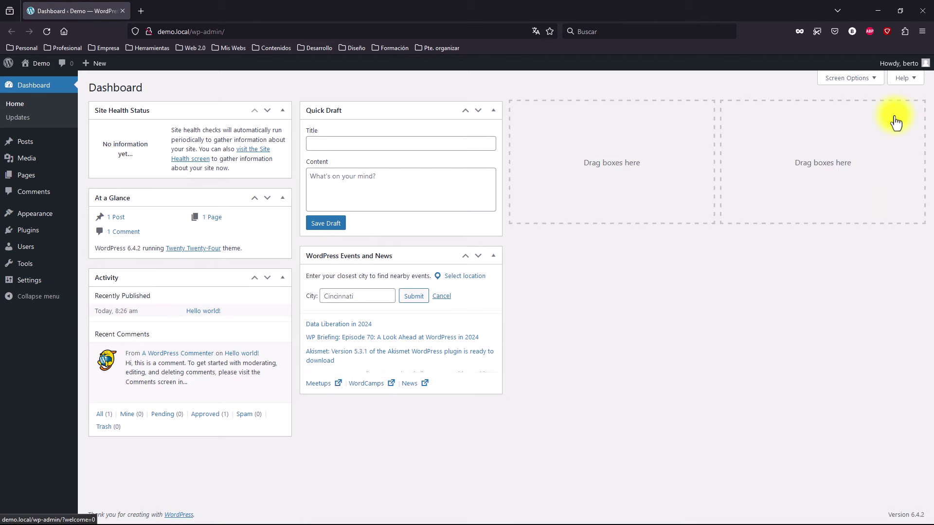
Set the site language to Español in the WordPress general settings.
left_click(45, 290)
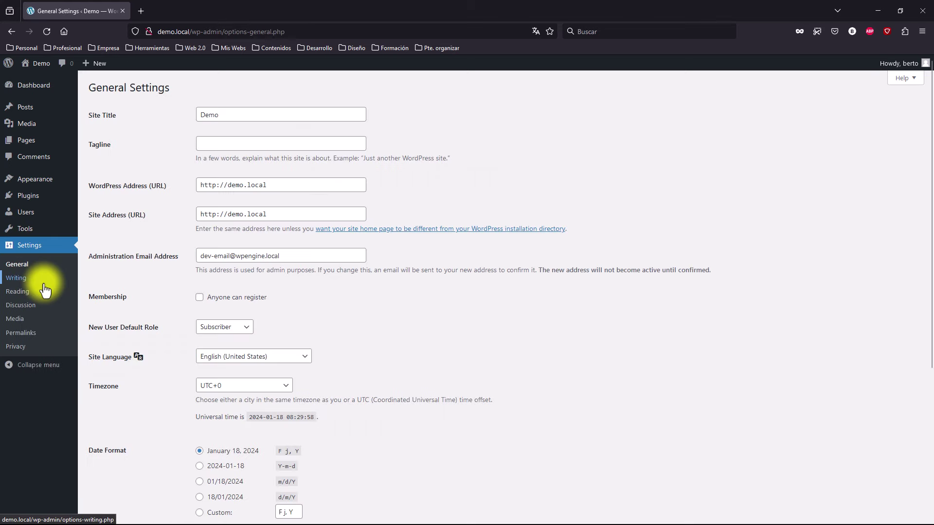
left_click(227, 361)
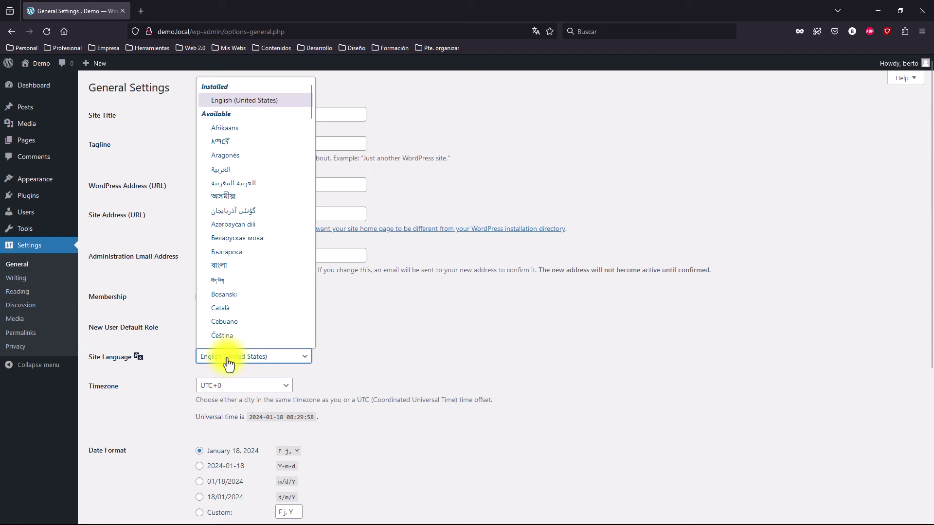
scroll(237, 322, "down", 5)
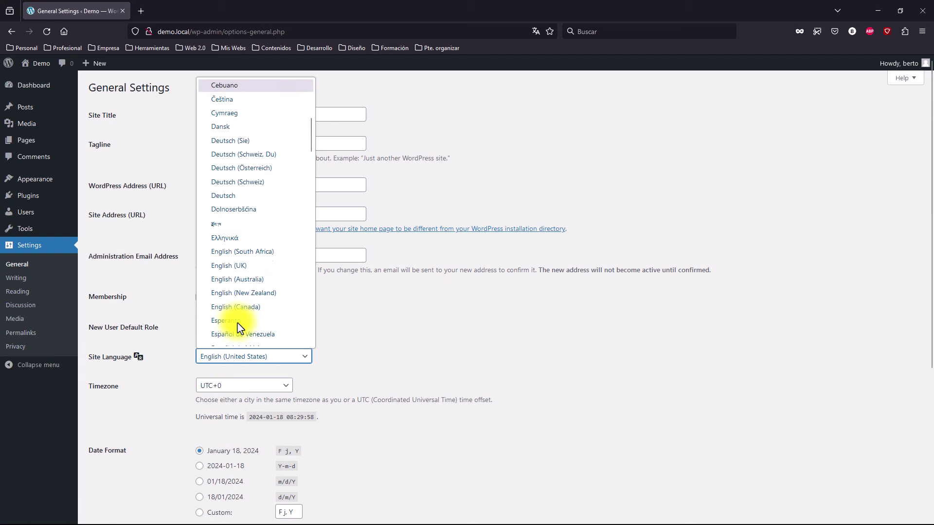
scroll(238, 324, "down", 2)
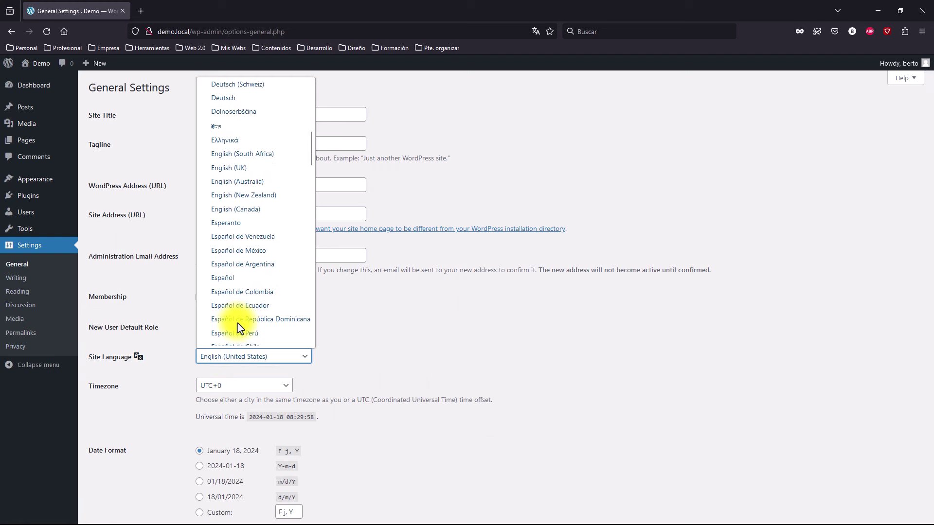
left_click(243, 279)
Set the site's timezone to Madrid.
scroll(381, 364, "down", 3)
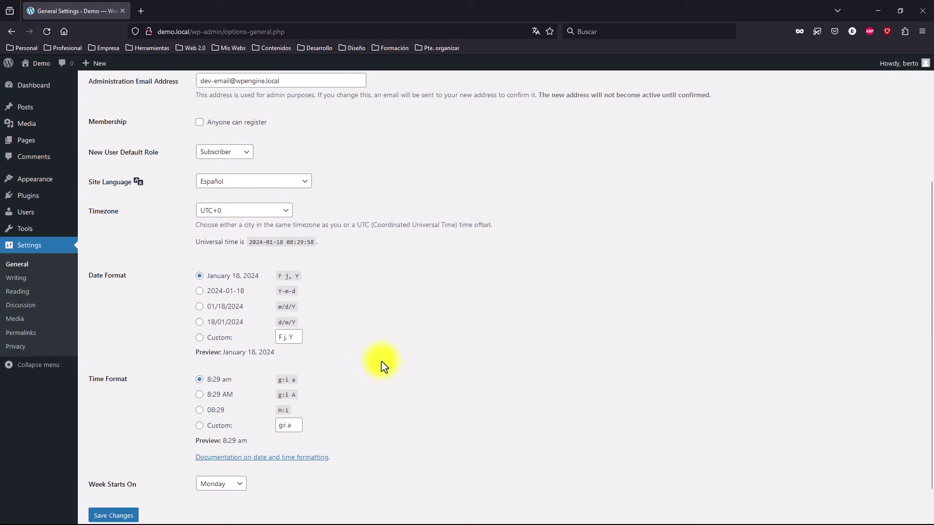
left_click(284, 217)
scroll(267, 290, "up", 8)
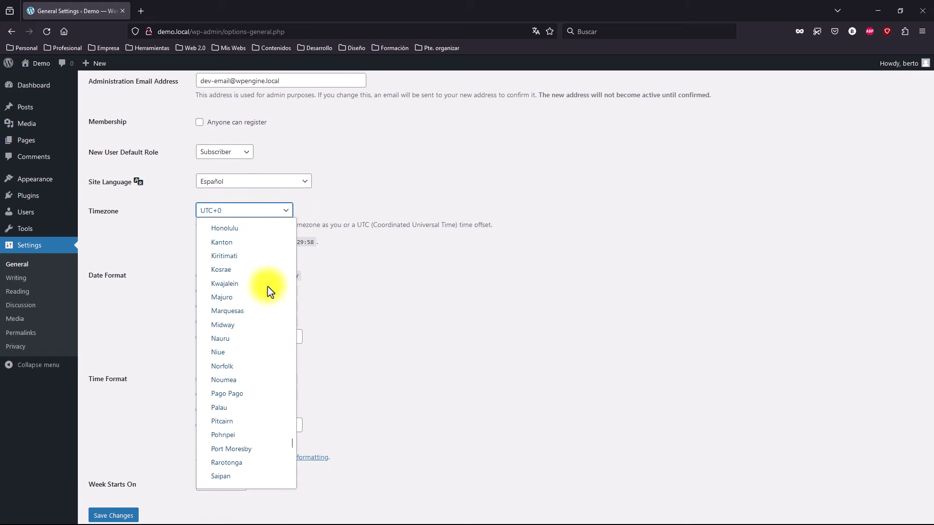
scroll(270, 290, "up", 12)
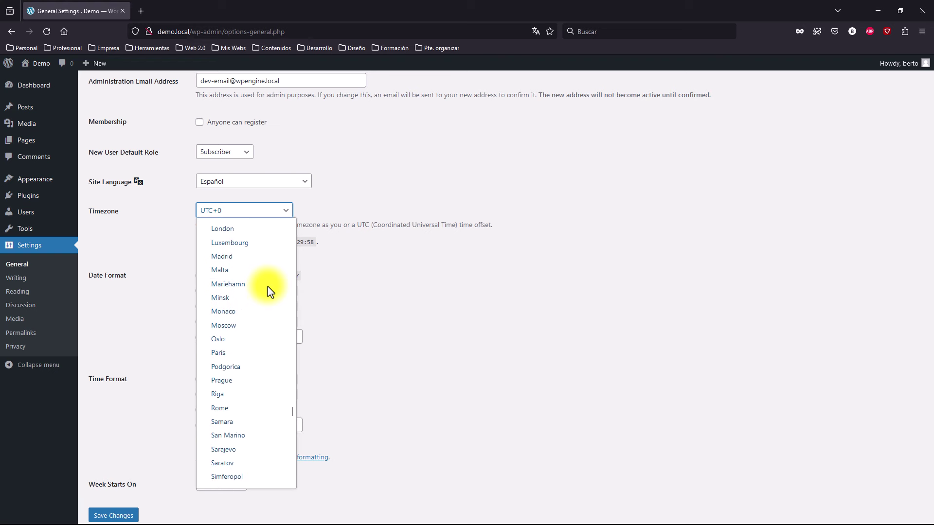
left_click(237, 257)
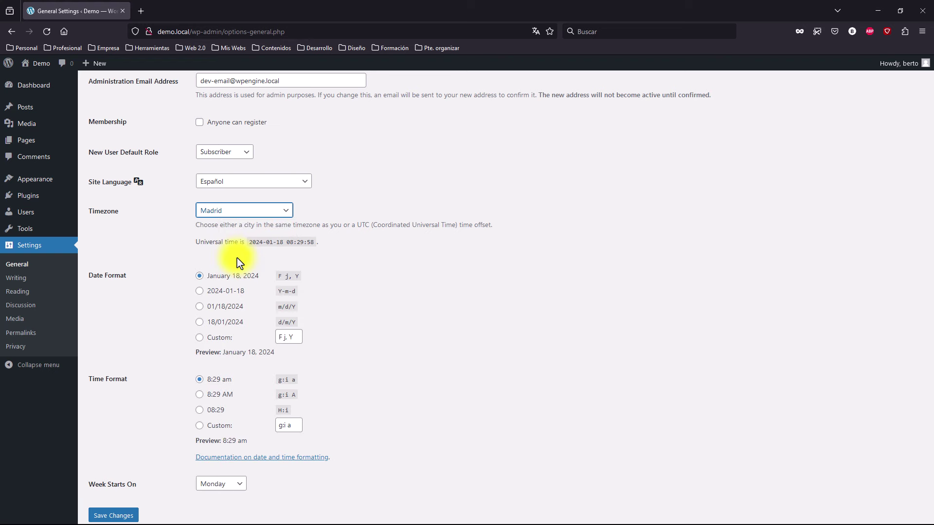
Set the date format to d/m/Y and the time format to H:i, and save the general settings.
left_click(199, 322)
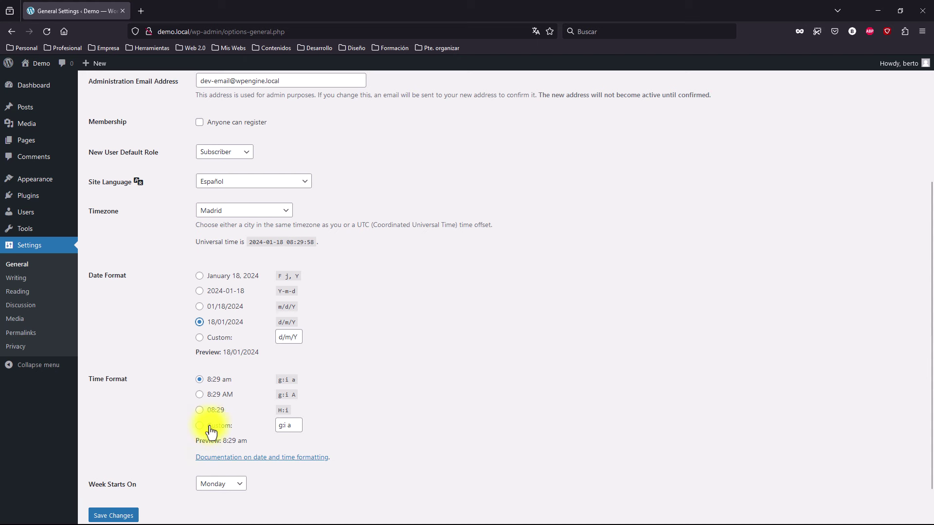
left_click(200, 411)
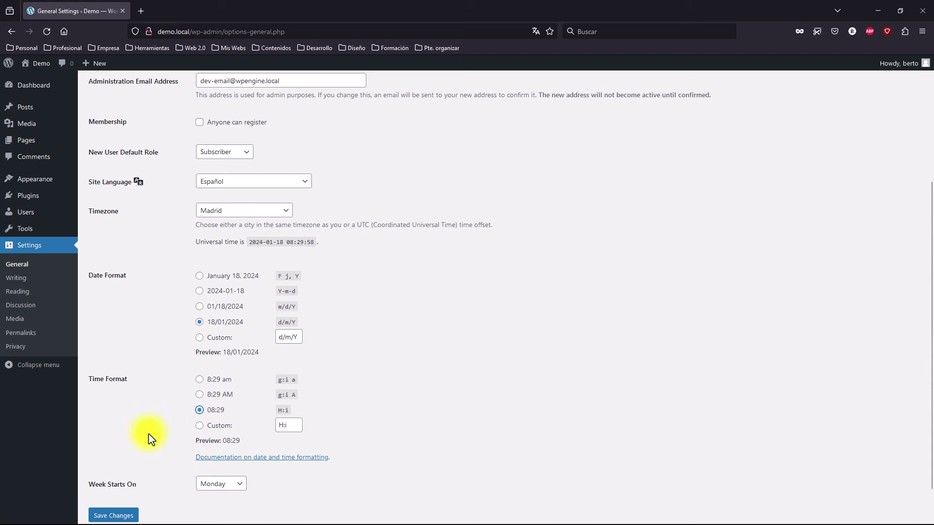
left_click(110, 514)
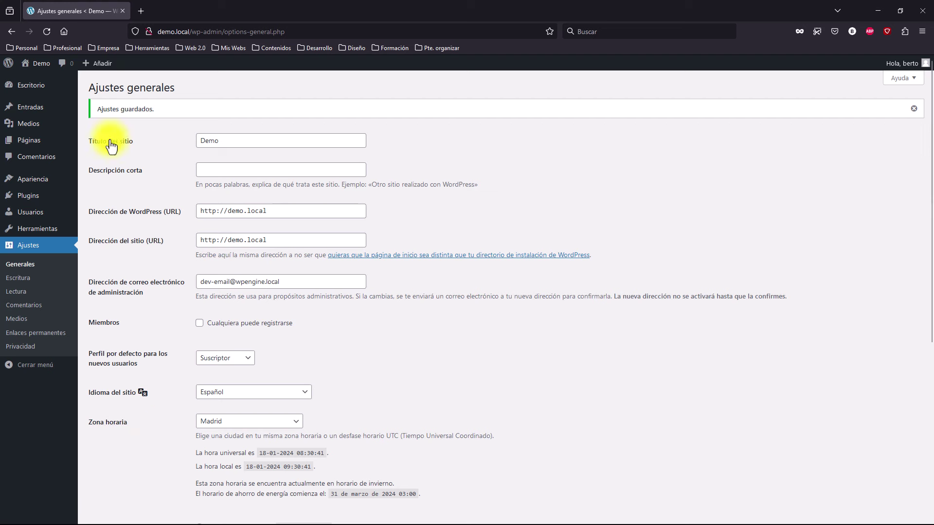
Install the Astra theme from the popular WordPress themes and activate it.
left_click(42, 180)
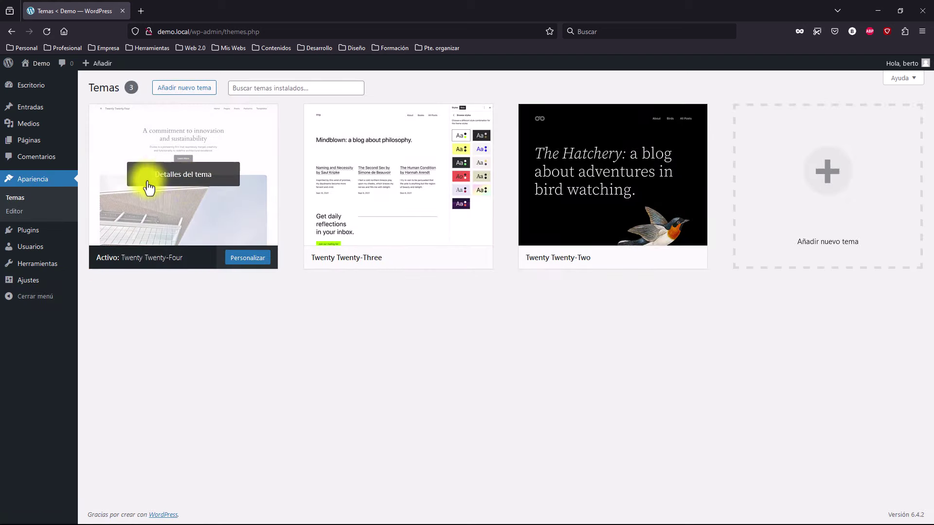
left_click(198, 90)
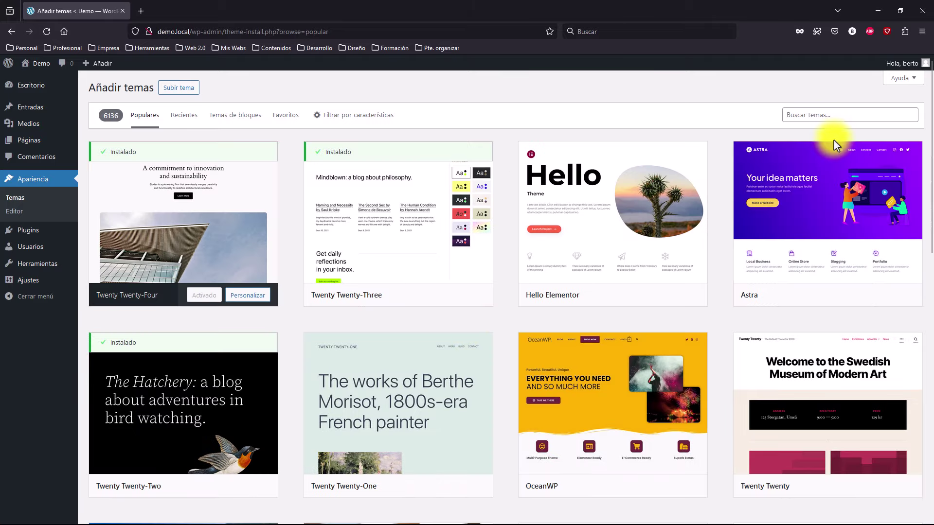
left_click(852, 297)
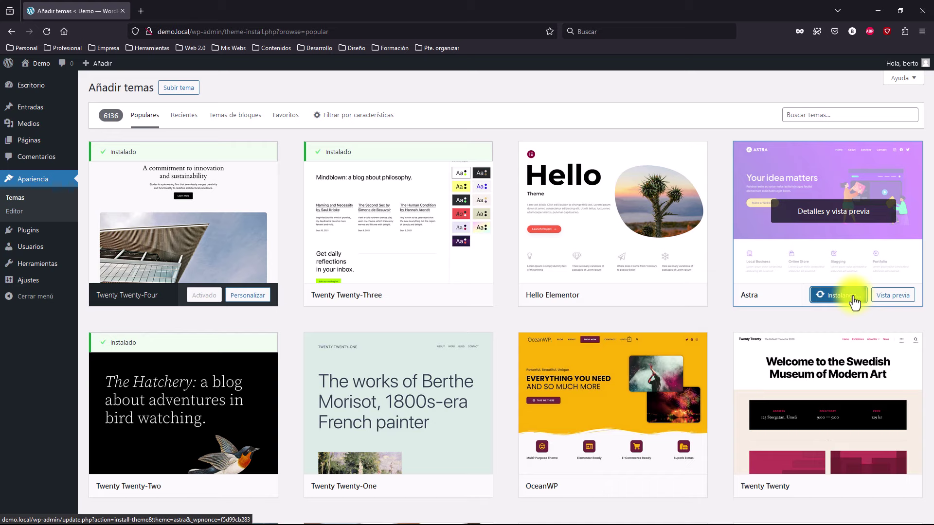
left_click(855, 301)
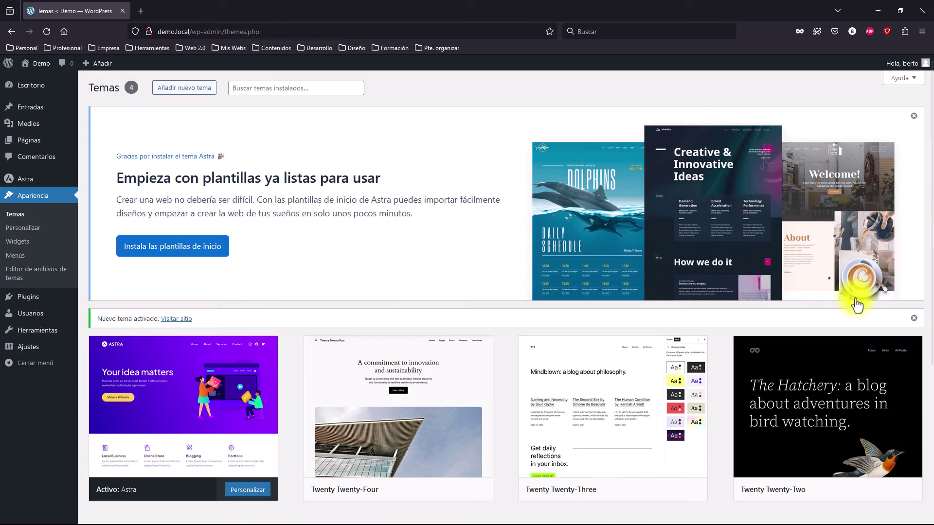
Dismiss the Astra starter-templates notice and visit the Demo site's front end.
left_click(912, 119)
mouse_move(37, 64)
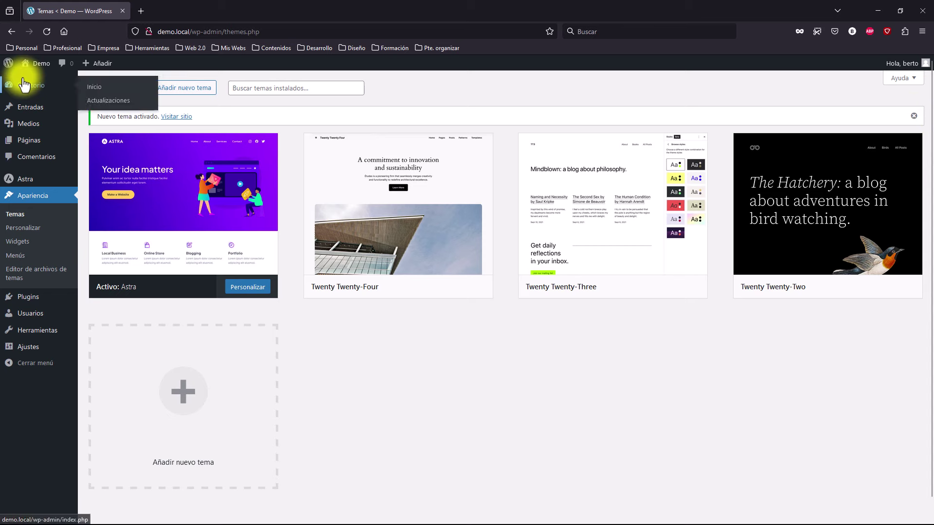
left_click(44, 85)
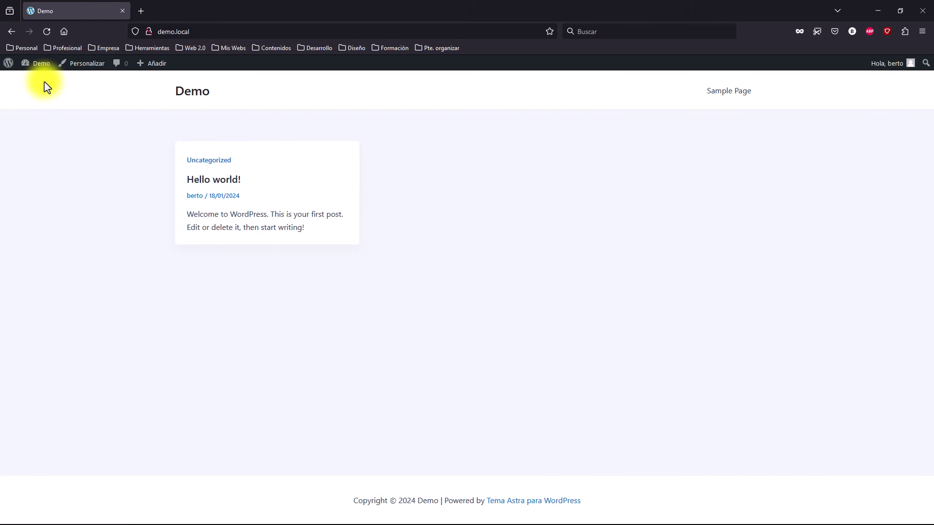
View the Hello world! post on the front end and return to the site's administration dashboard.
left_click(214, 184)
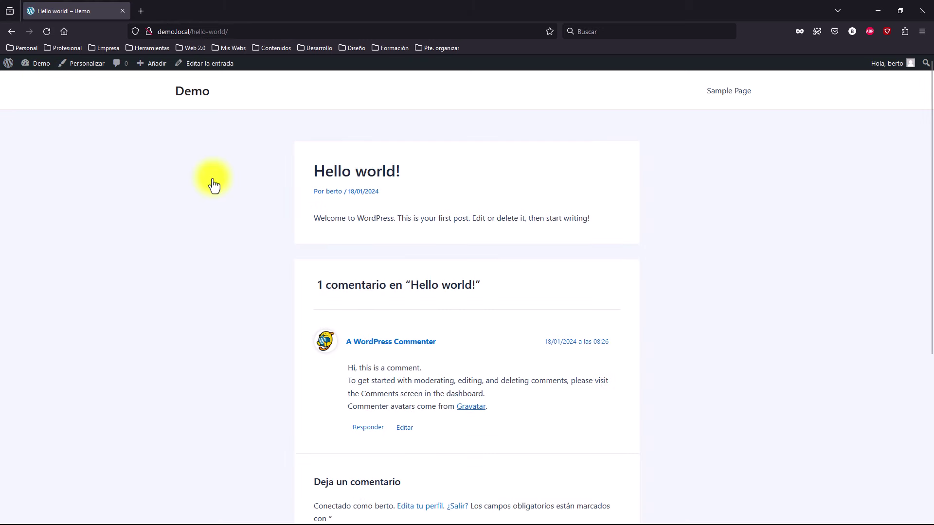
mouse_move(42, 63)
left_click(35, 81)
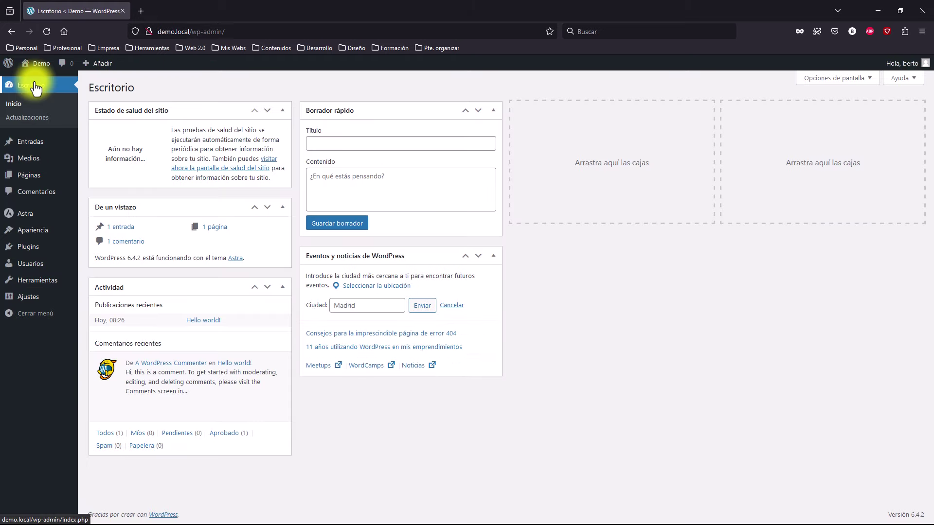
Install and activate the starter templates plugin from Astra's dashboard.
mouse_move(34, 219)
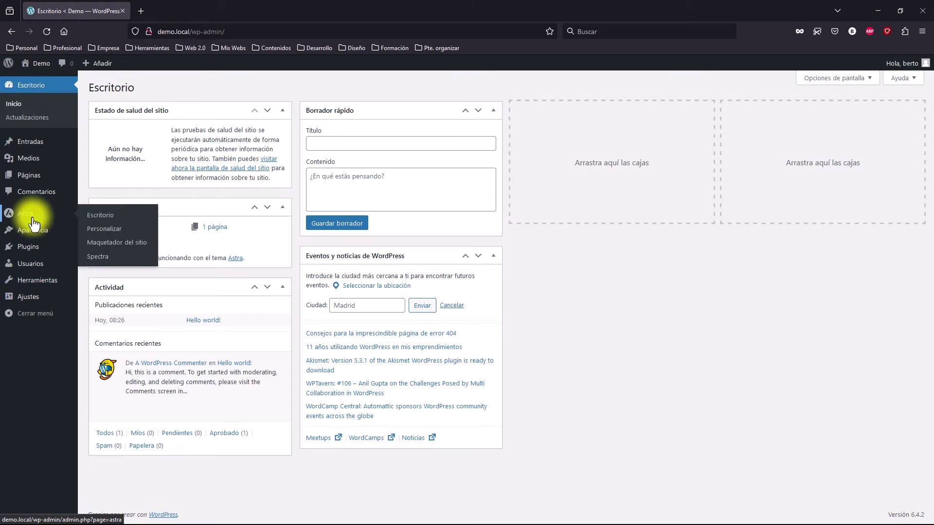
left_click(114, 218)
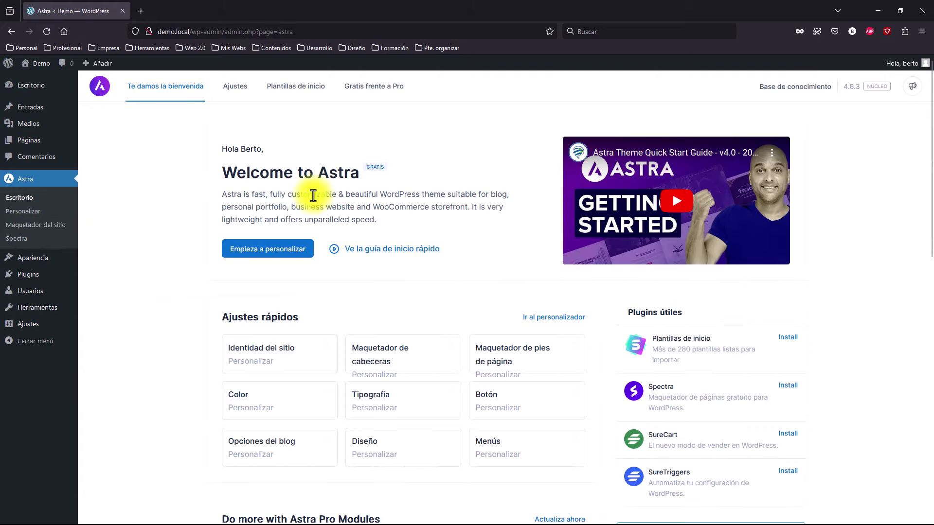
left_click(302, 88)
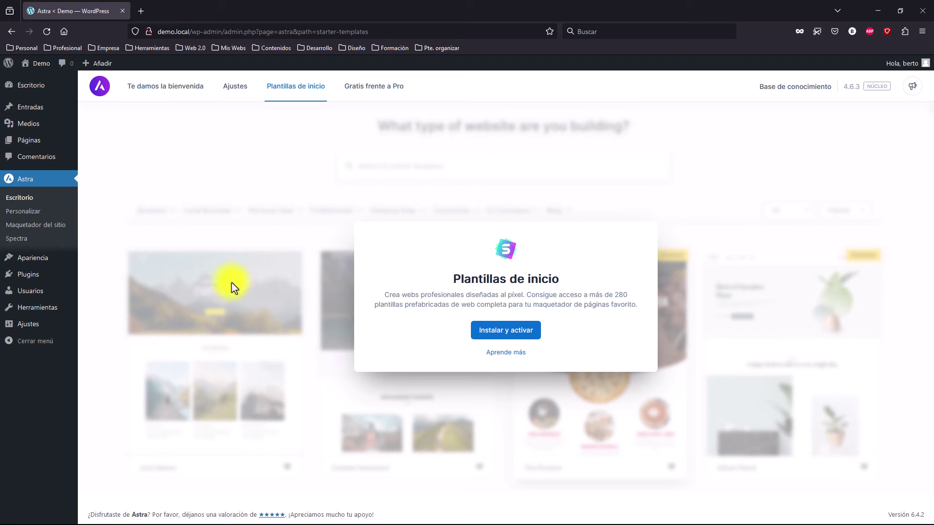
left_click(512, 331)
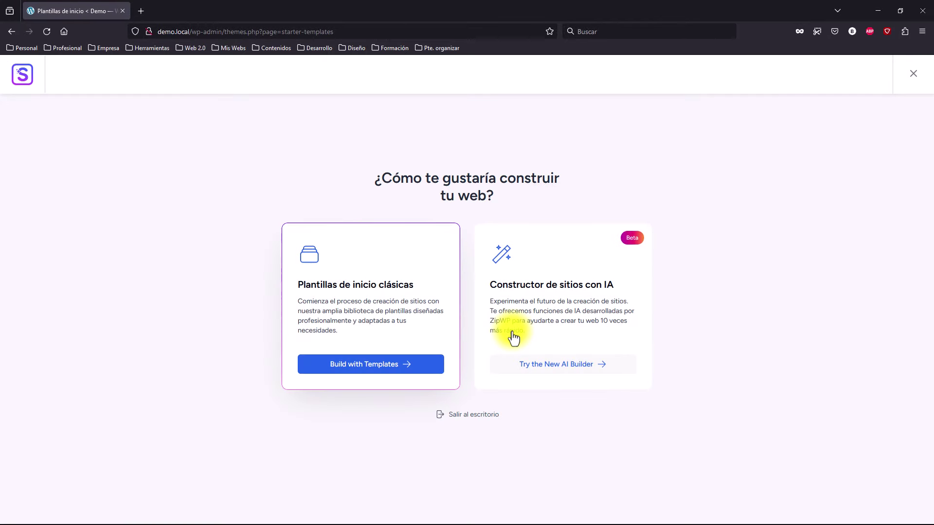
Choose to build with classic starter templates for the block editor and select the Day Care Services template.
left_click(418, 368)
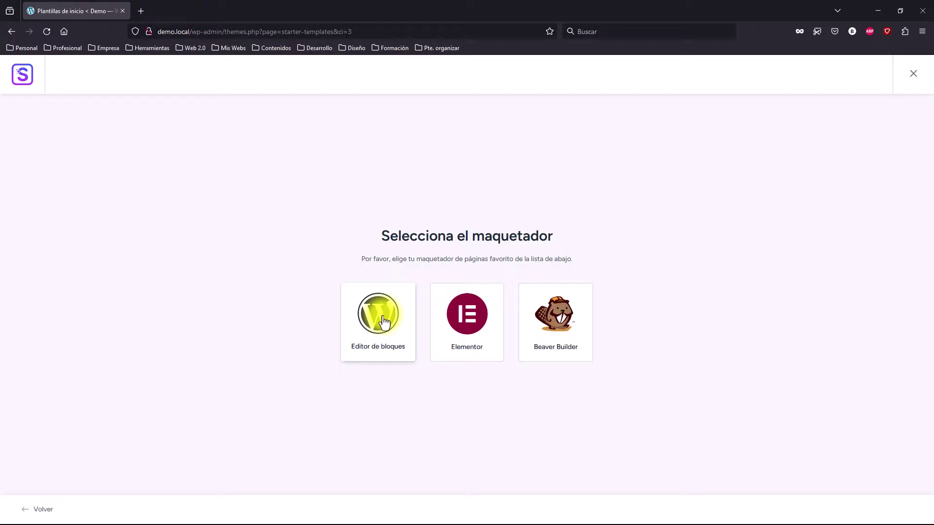
left_click(384, 322)
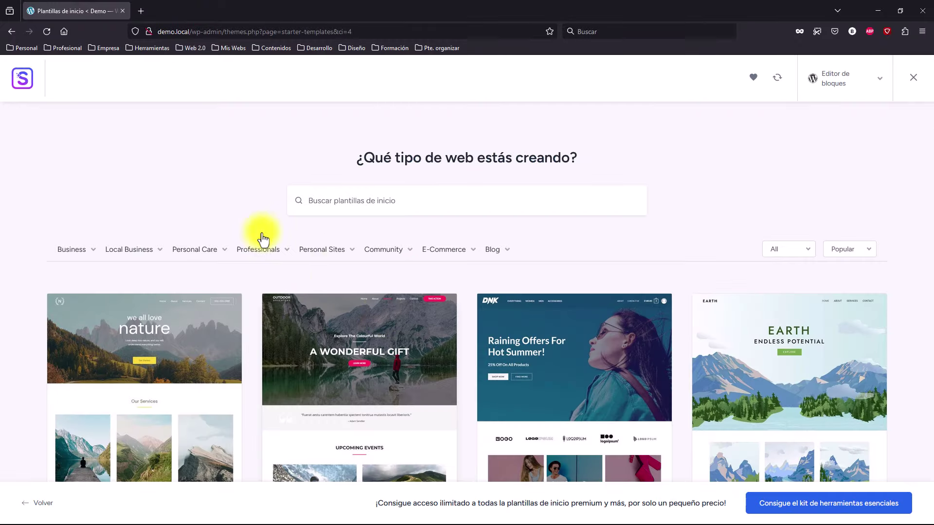
scroll(211, 198, "down", 10)
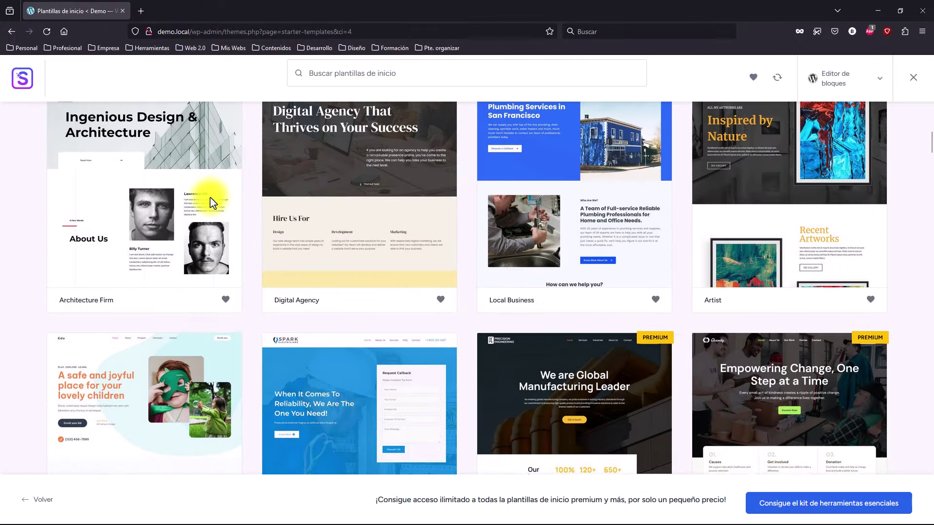
scroll(210, 202, "down", 5)
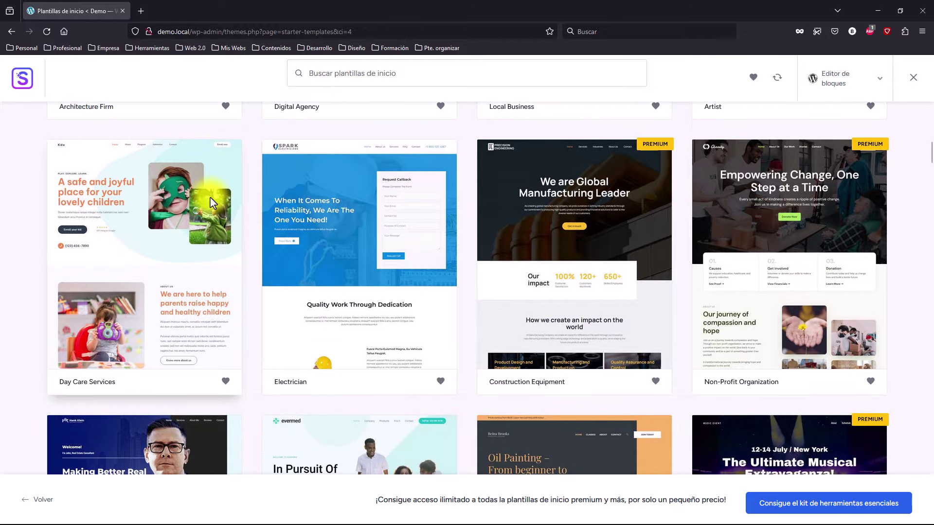
left_click(172, 253)
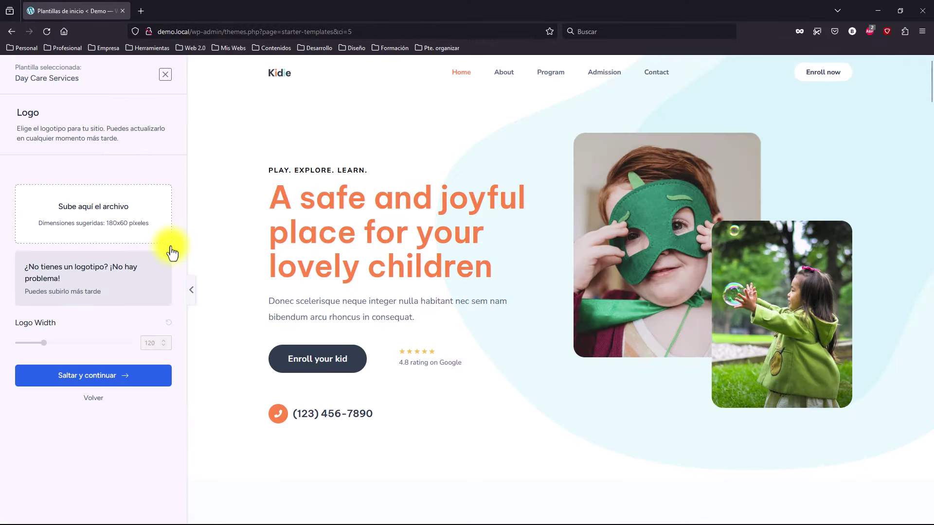
Skip the logo upload, continue past the style customization, and submit the final form to build the website.
left_click(125, 375)
scroll(125, 378, "down", 2)
left_click(90, 481)
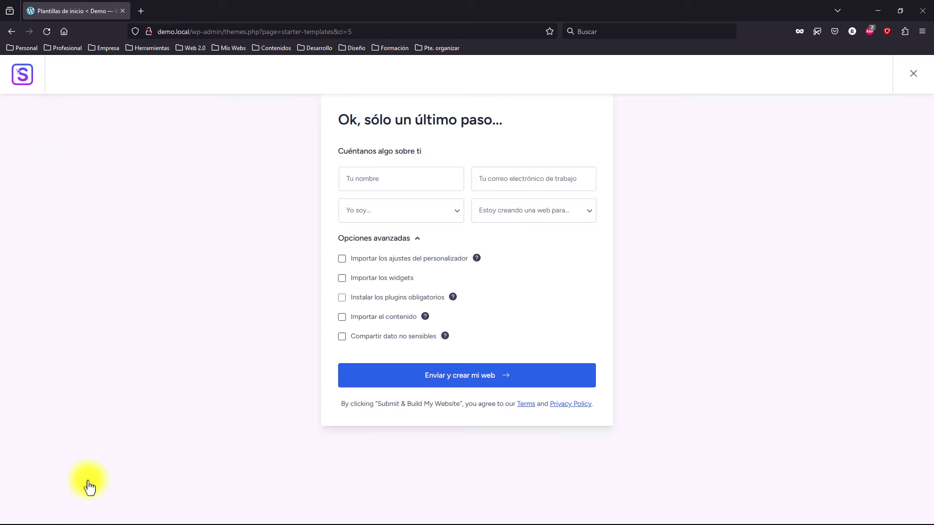
left_click(471, 422)
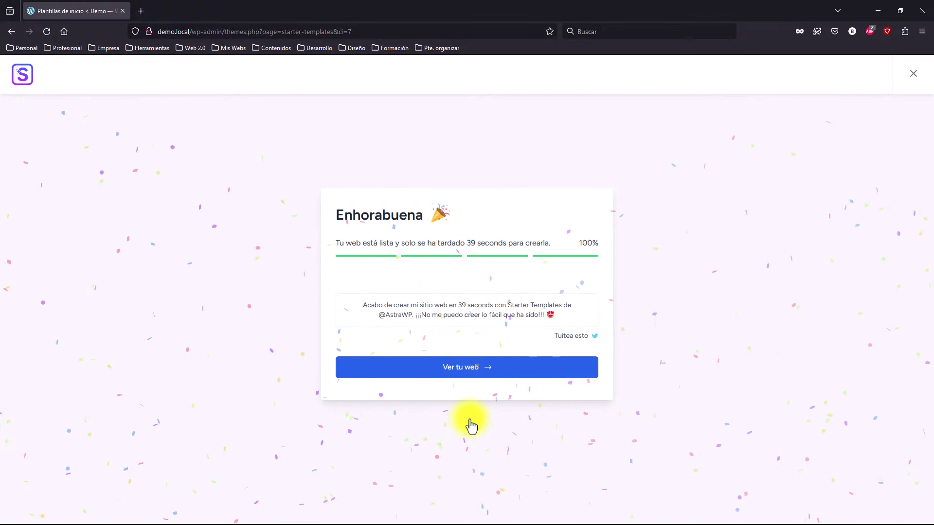
Open the newly built website and examine the sections of its home page.
left_click(545, 378)
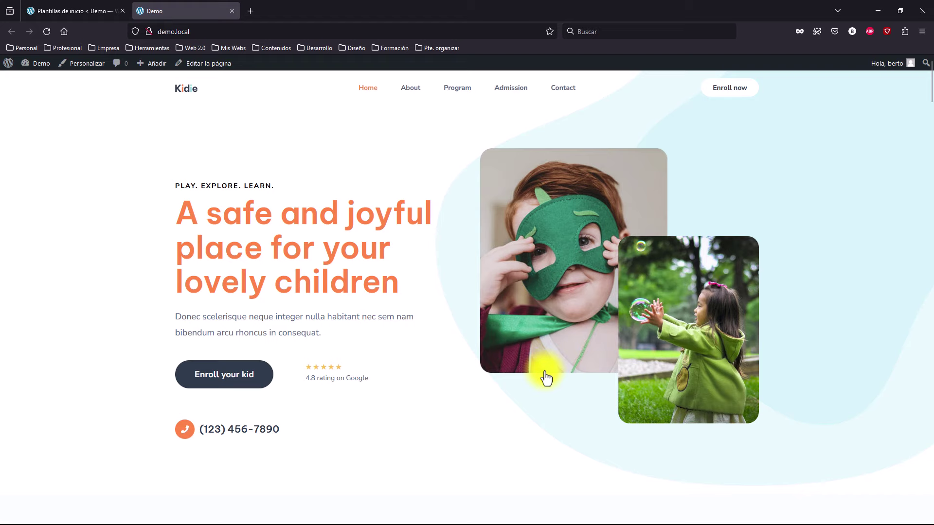
scroll(545, 377, "down", 6)
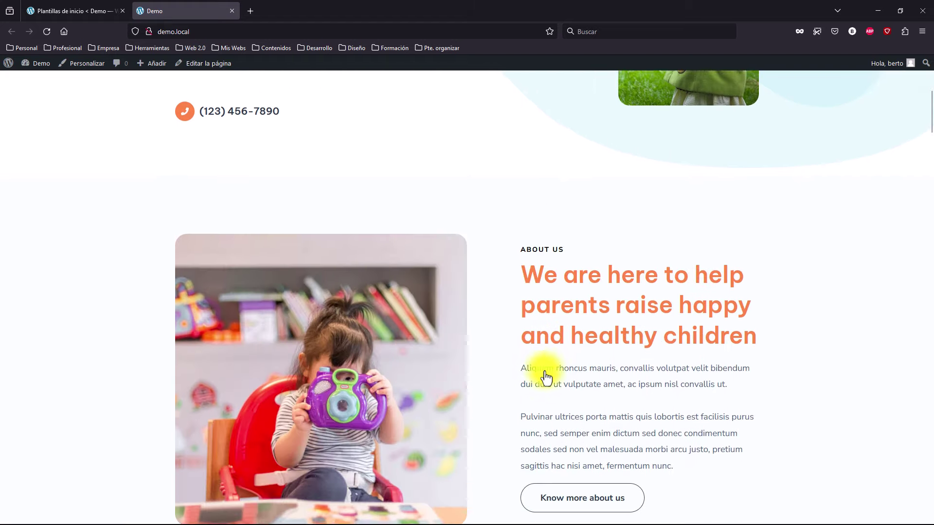
scroll(546, 377, "down", 5)
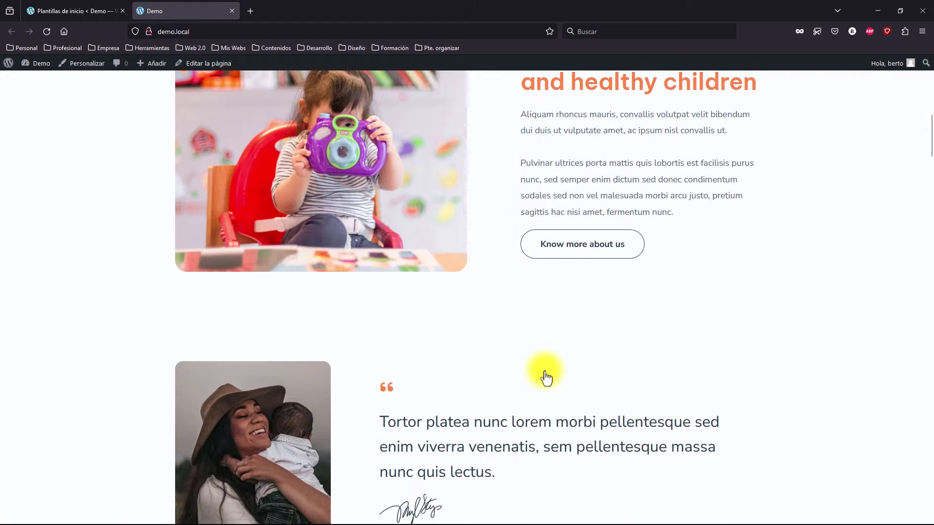
scroll(545, 378, "down", 6)
scroll(546, 378, "up", 6)
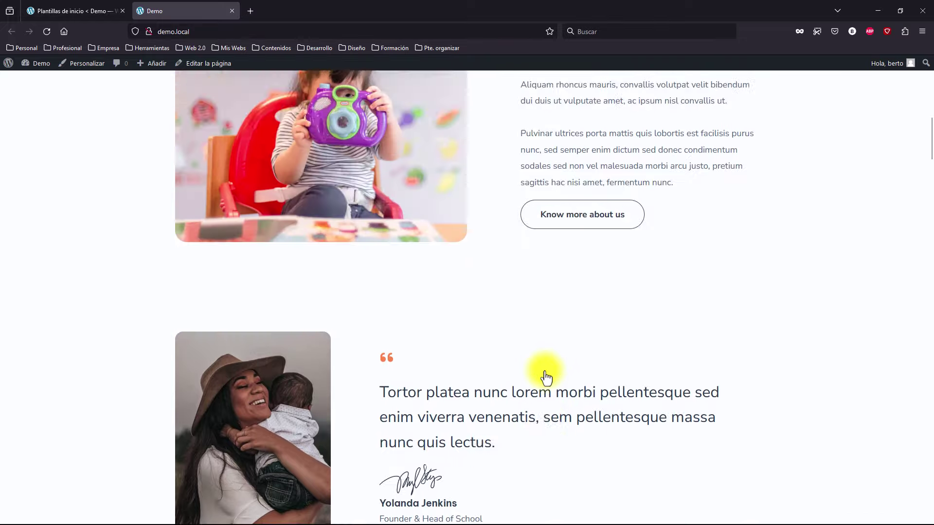
scroll(545, 378, "up", 10)
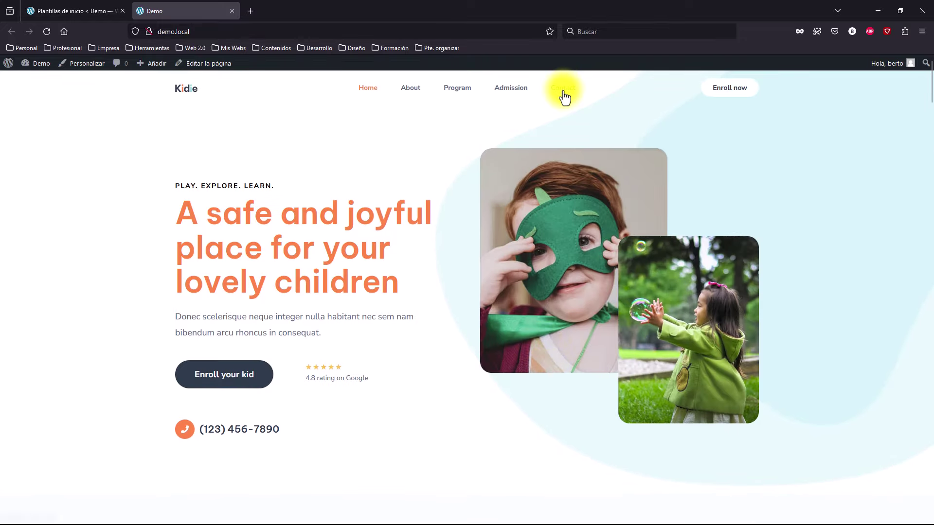
Open the site's Contact page and examine its contact details and inquiry form.
left_click(564, 94)
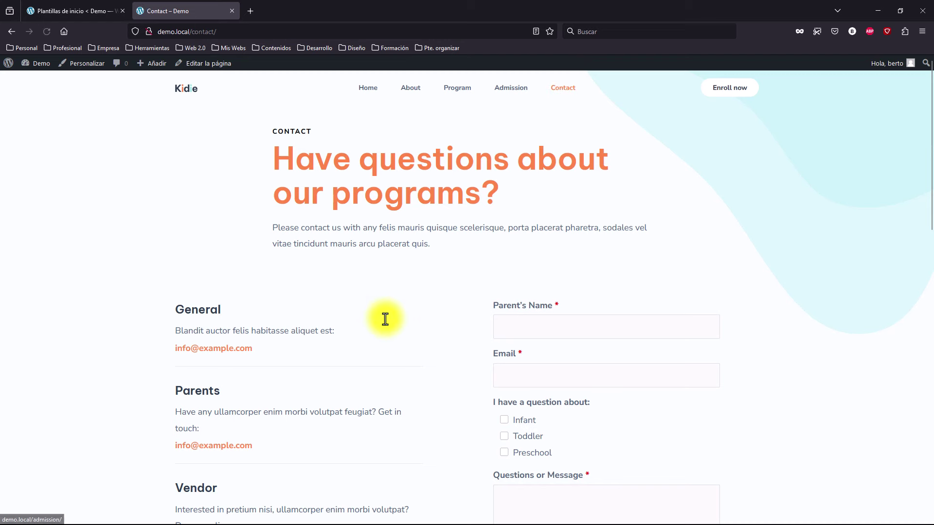
scroll(385, 319, "down", 7)
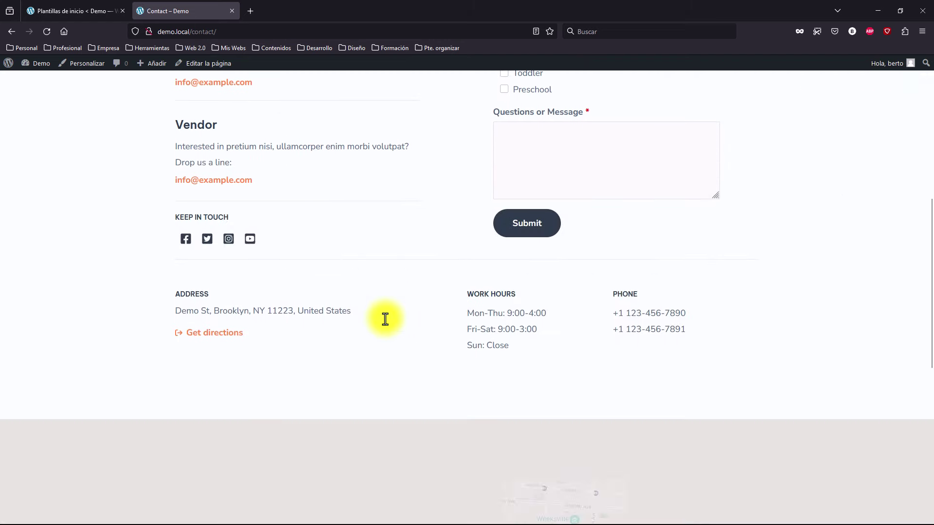
scroll(385, 319, "up", 5)
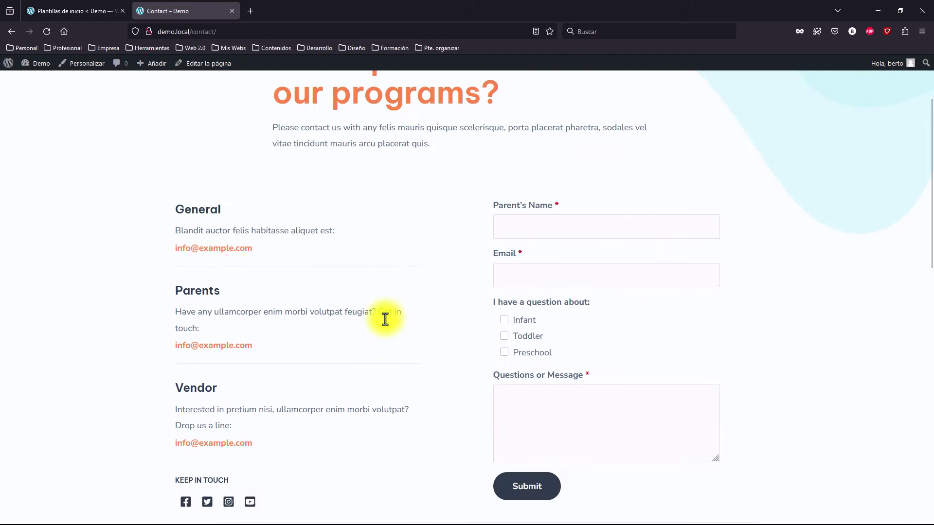
scroll(385, 319, "up", 2)
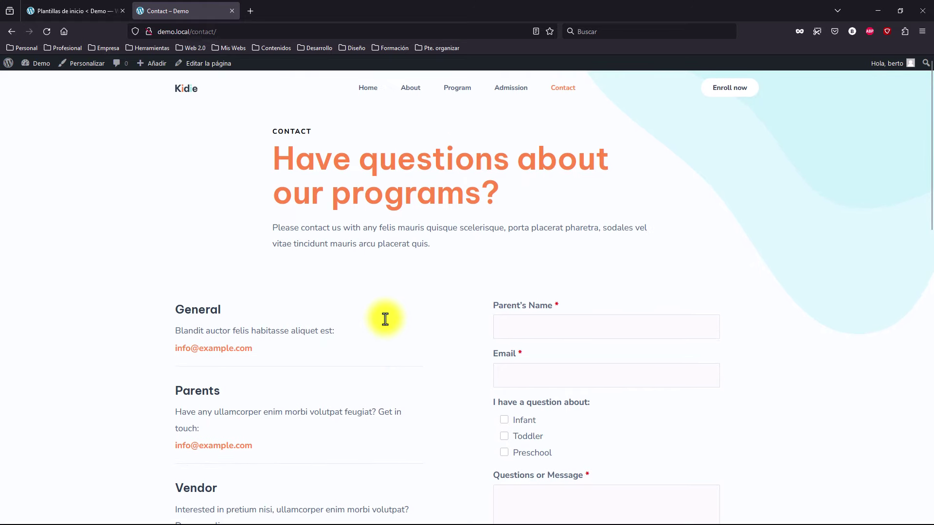